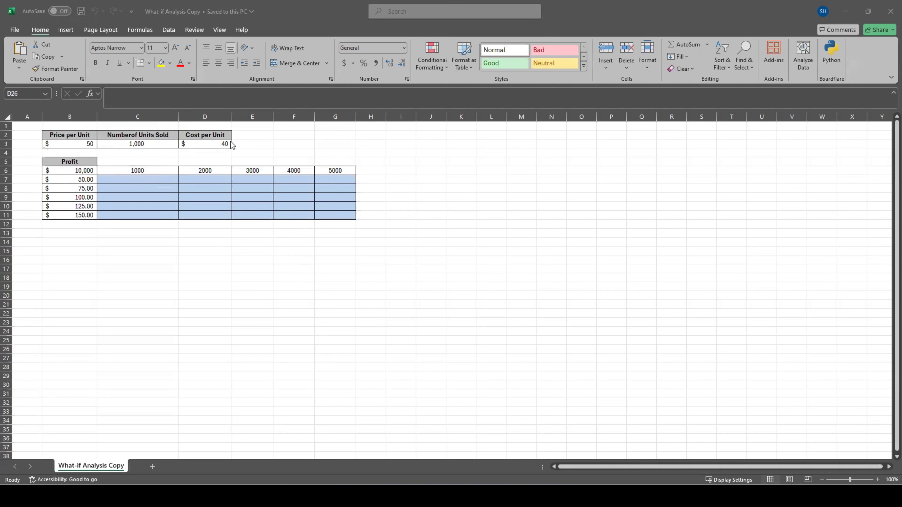
Examine the profit formula, the unit quantities in row 6, the prices in column B and the empty result grid C7:G11.
left_click(220, 143)
left_click(64, 168)
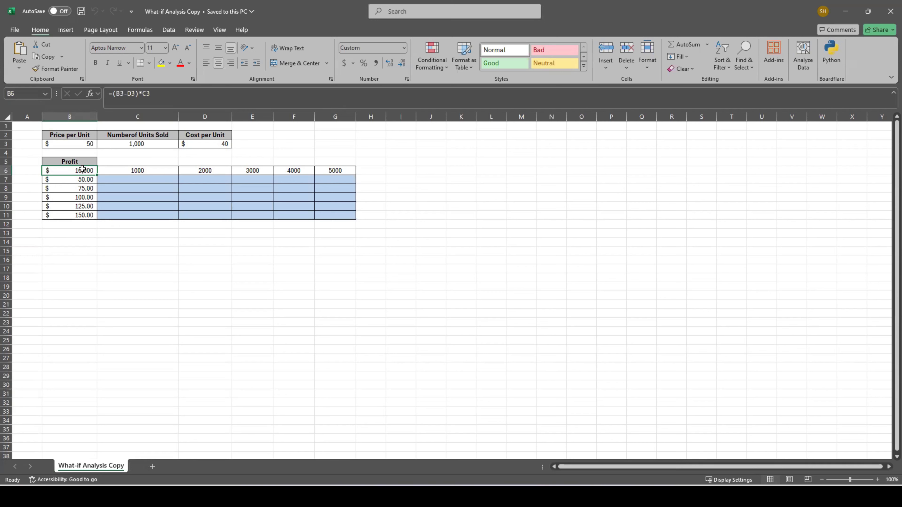
left_click_drag(111, 181, 324, 212)
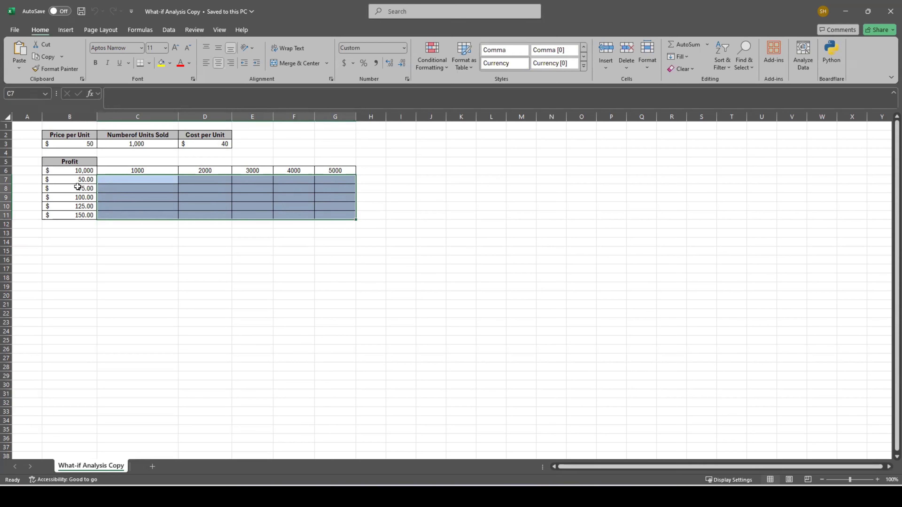
left_click(131, 170)
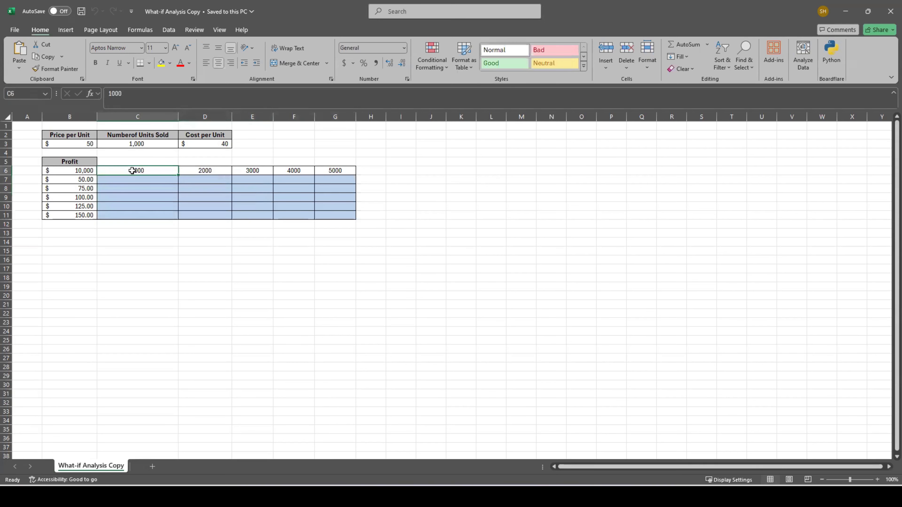
left_click(82, 181)
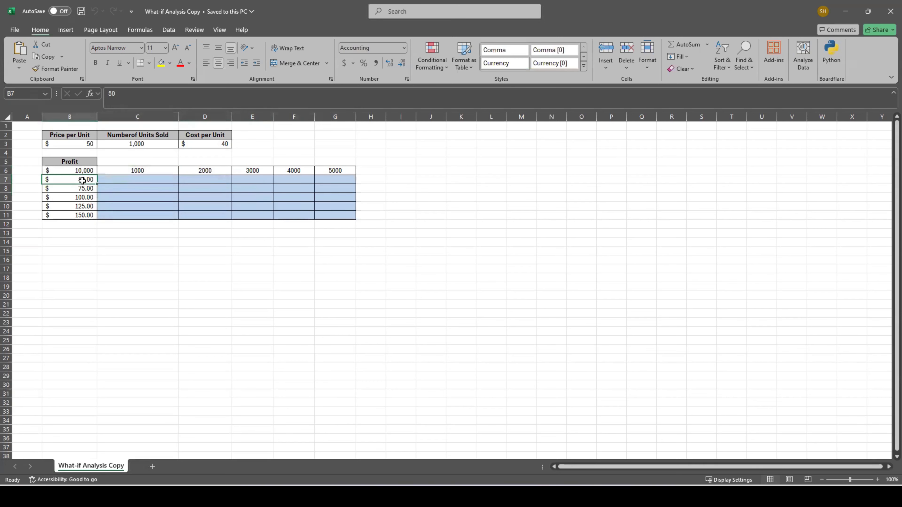
left_click(134, 180)
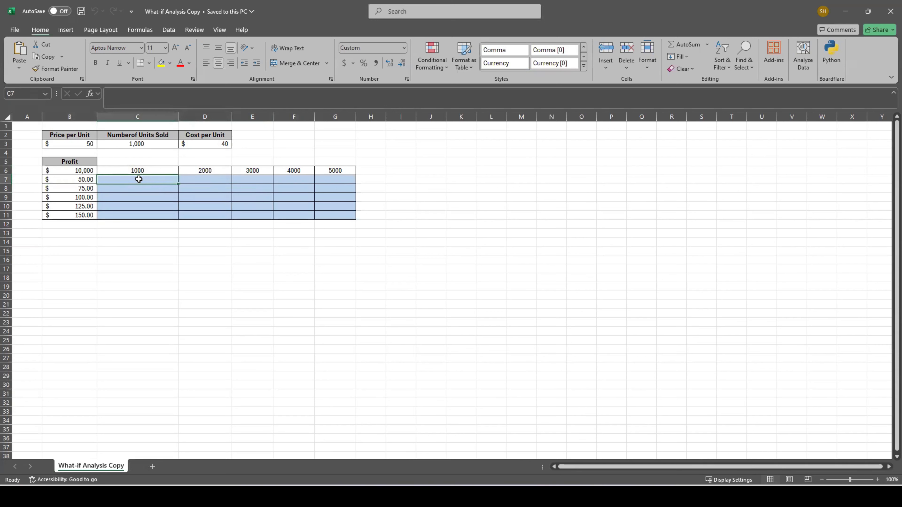
left_click(200, 173)
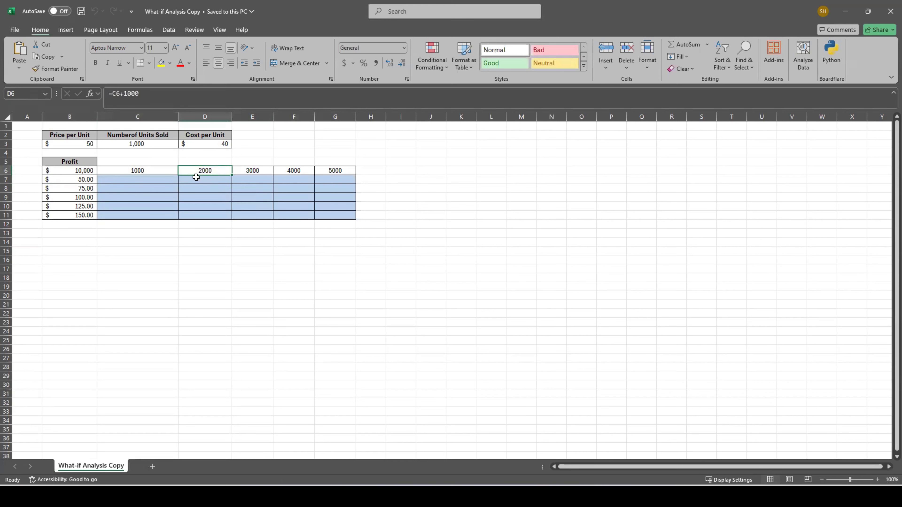
left_click(74, 182)
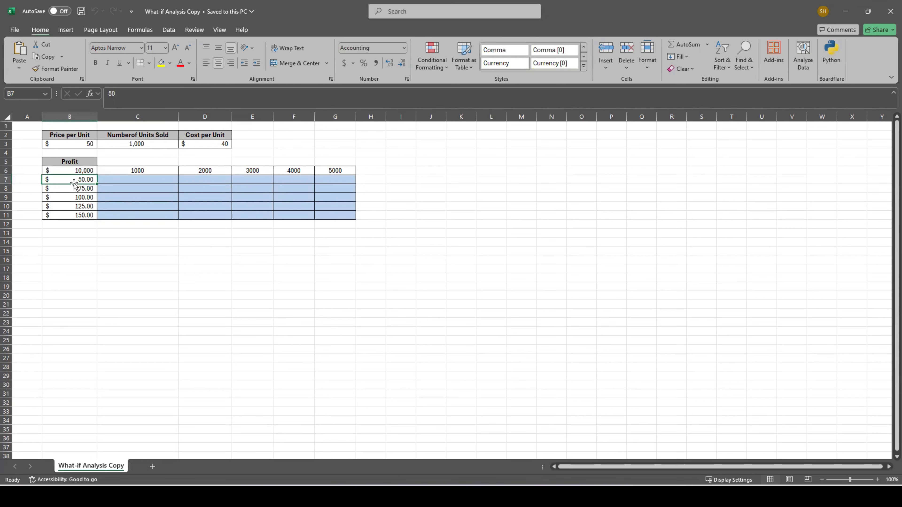
left_click(303, 171)
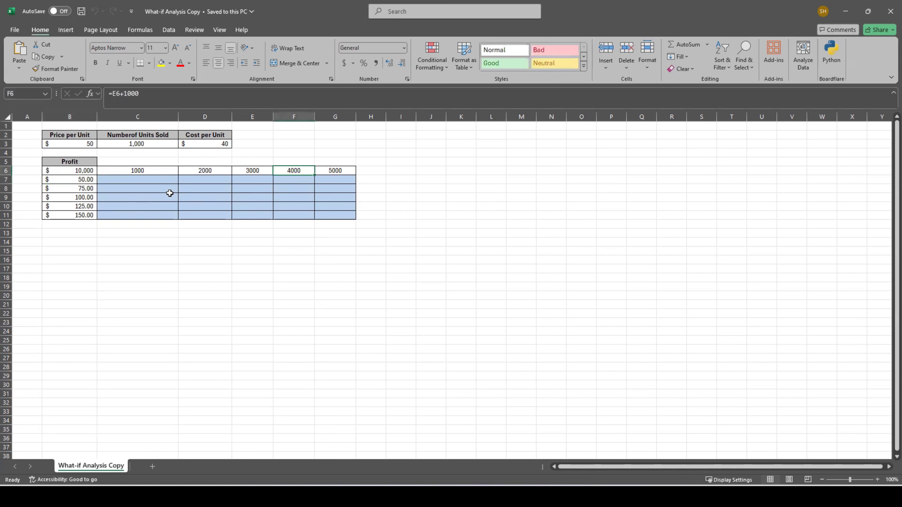
left_click(77, 190)
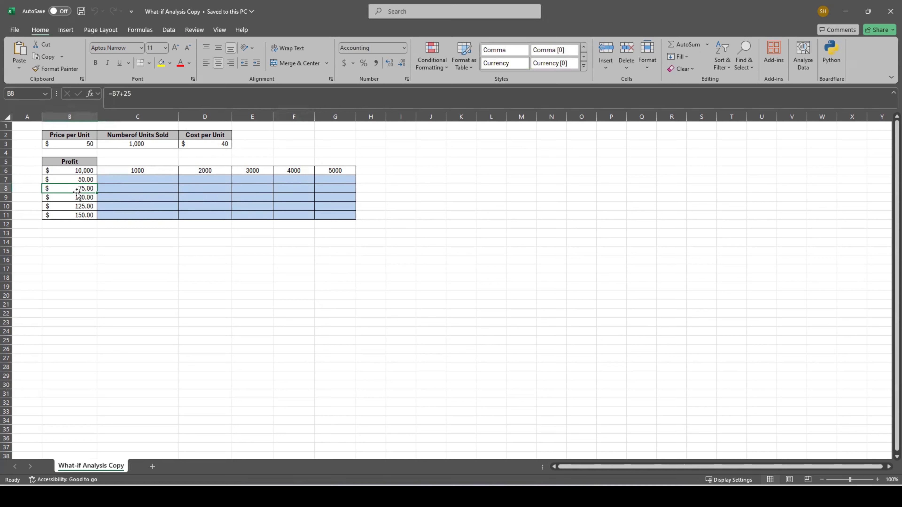
left_click_drag(117, 180, 319, 216)
left_click(239, 257)
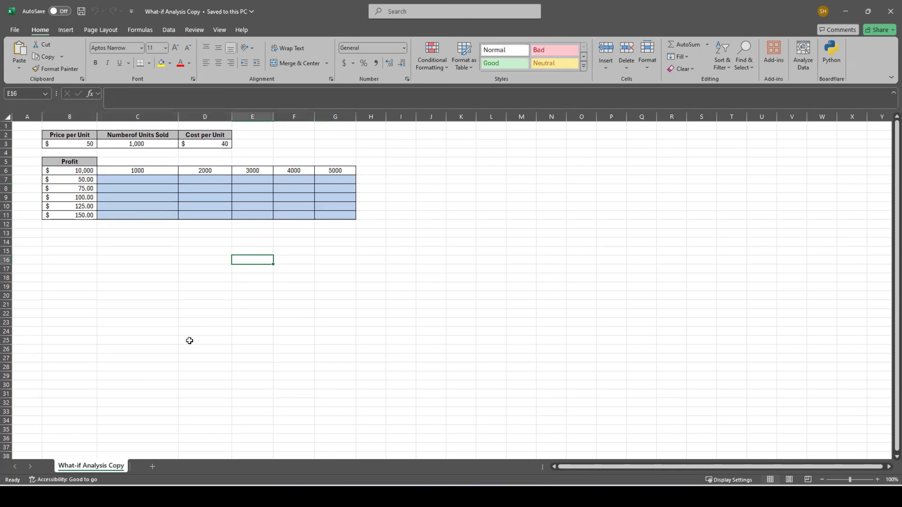
Review the table range B6:G11 and inspect which input cells the profit formula in B6 references.
left_click_drag(59, 171, 341, 217)
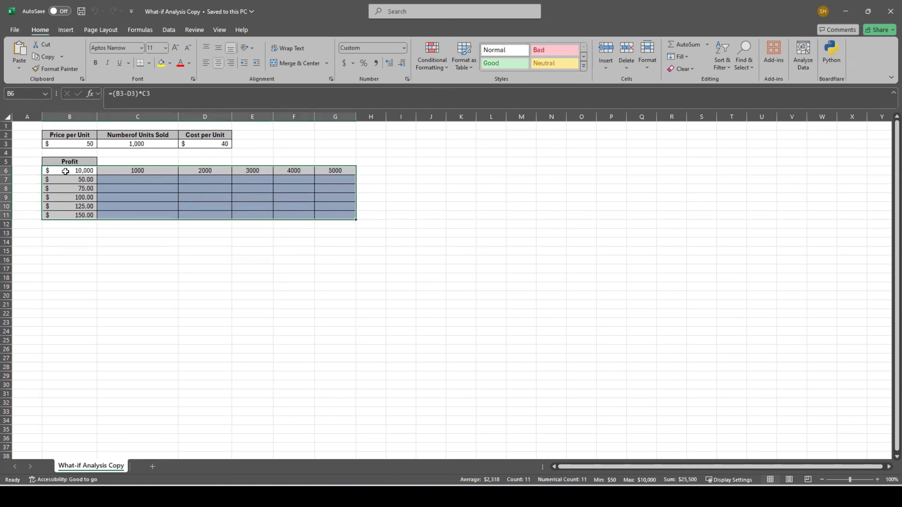
key("ctrl+q")
left_click(65, 172)
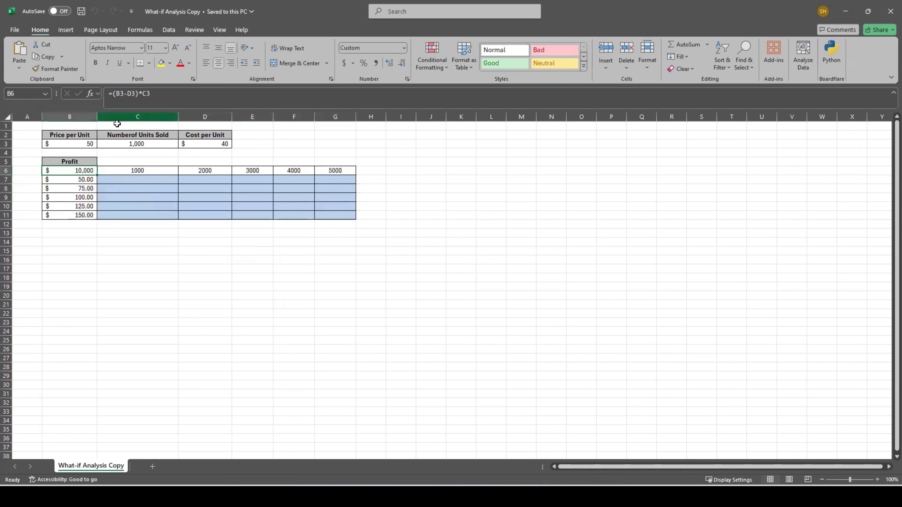
left_click(136, 93)
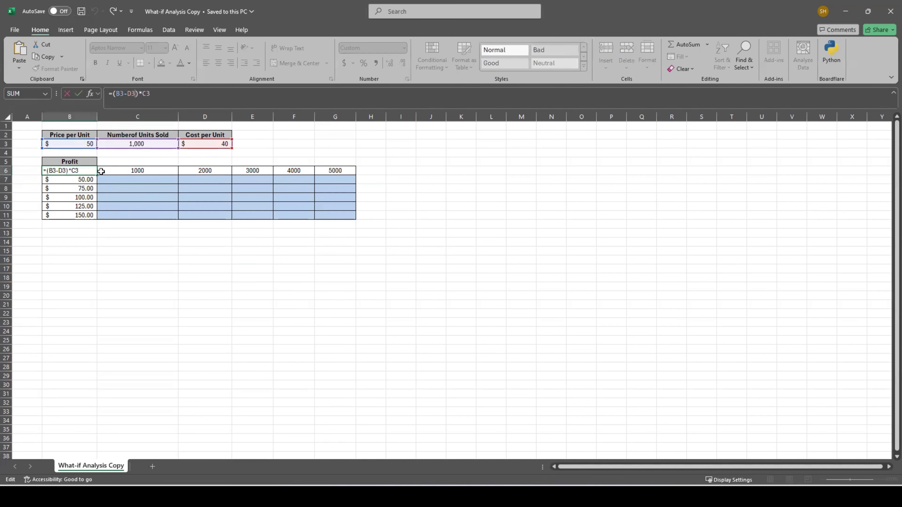
left_click(70, 171)
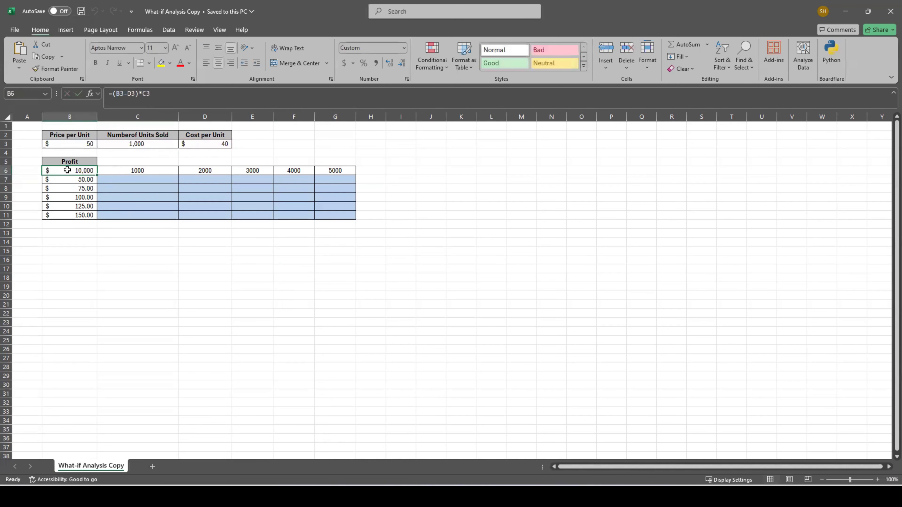
Create a two-variable What-If data table over B6:G11 with C3 as row input cell and B3 as column input cell.
left_click_drag(69, 170, 339, 215)
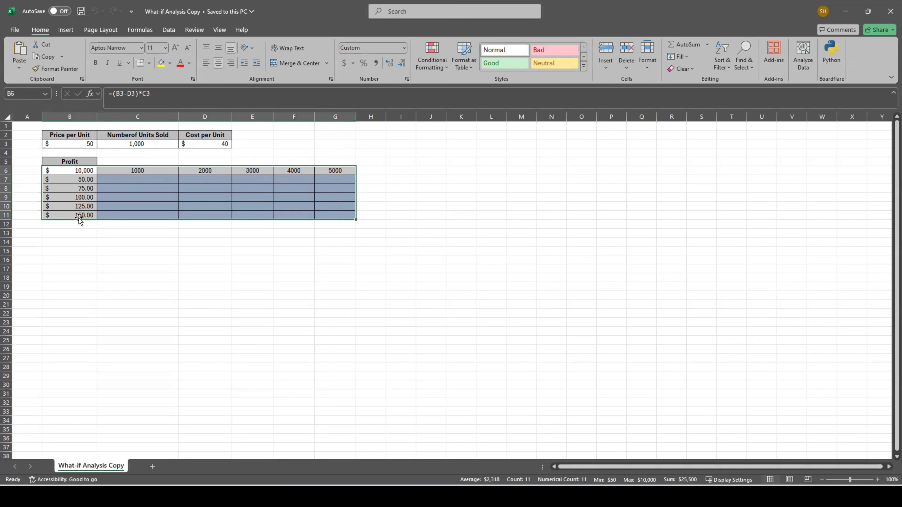
left_click(165, 31)
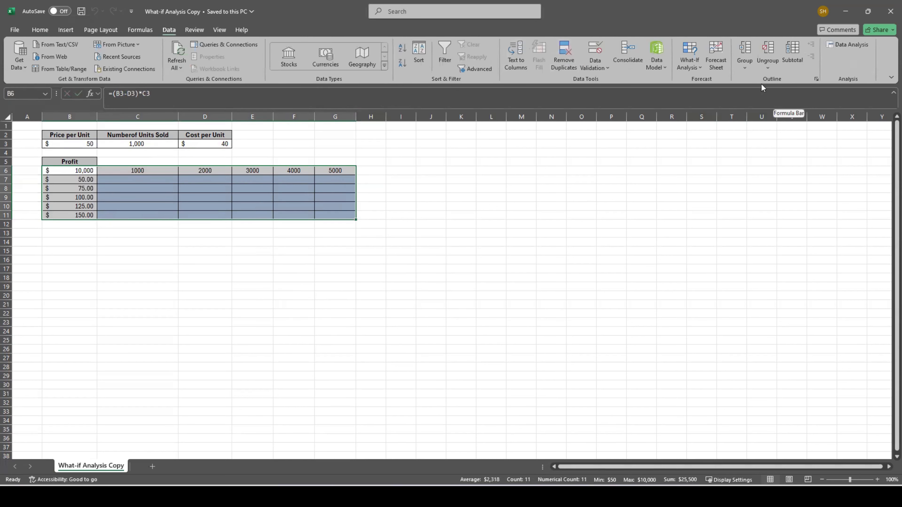
left_click(690, 61)
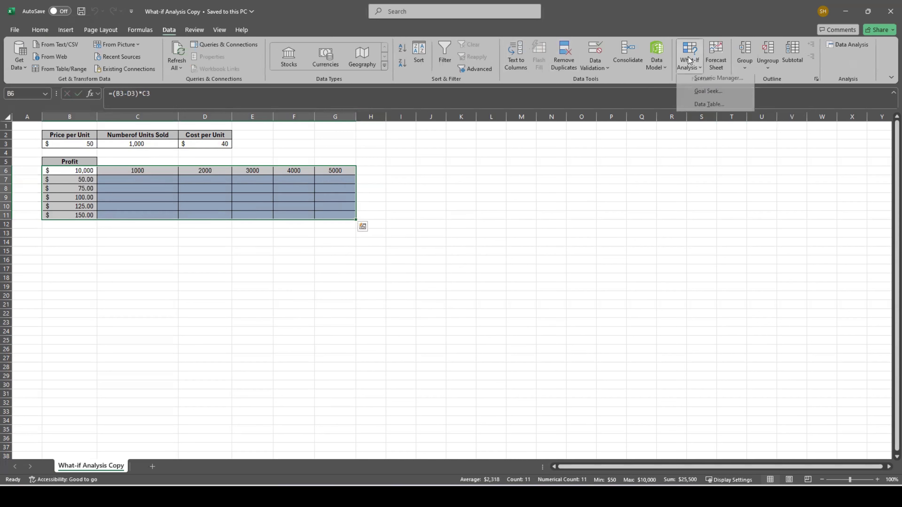
left_click(711, 104)
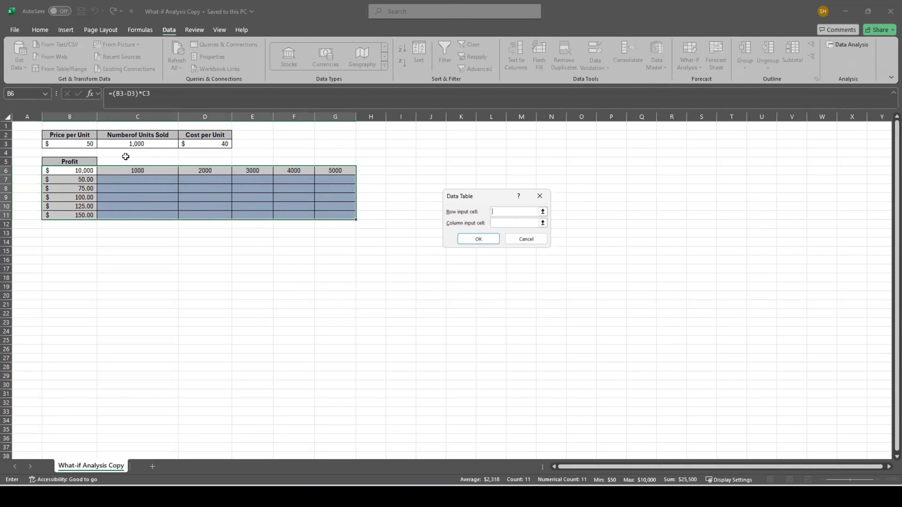
left_click(127, 144)
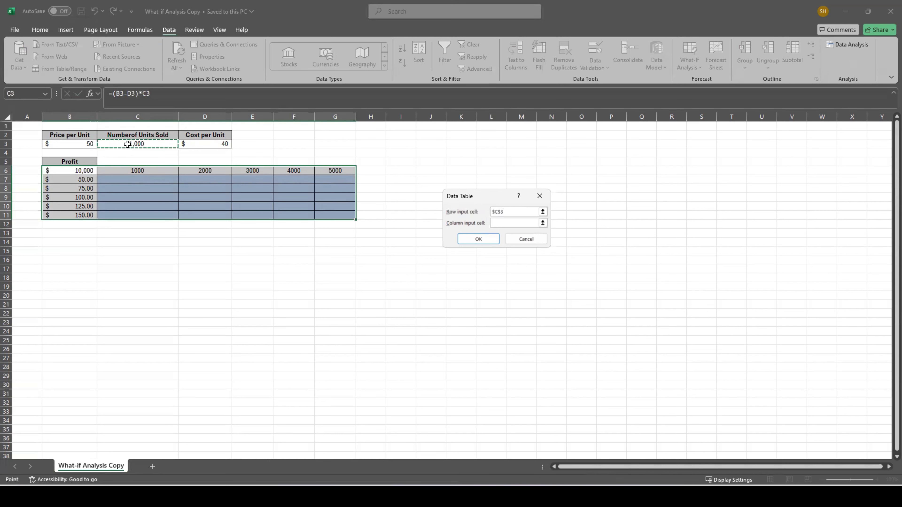
left_click(512, 223)
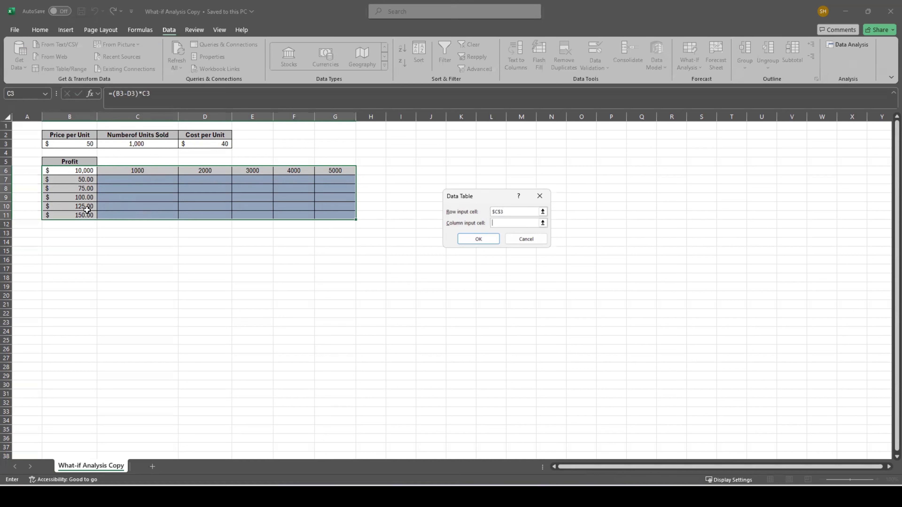
left_click(80, 145)
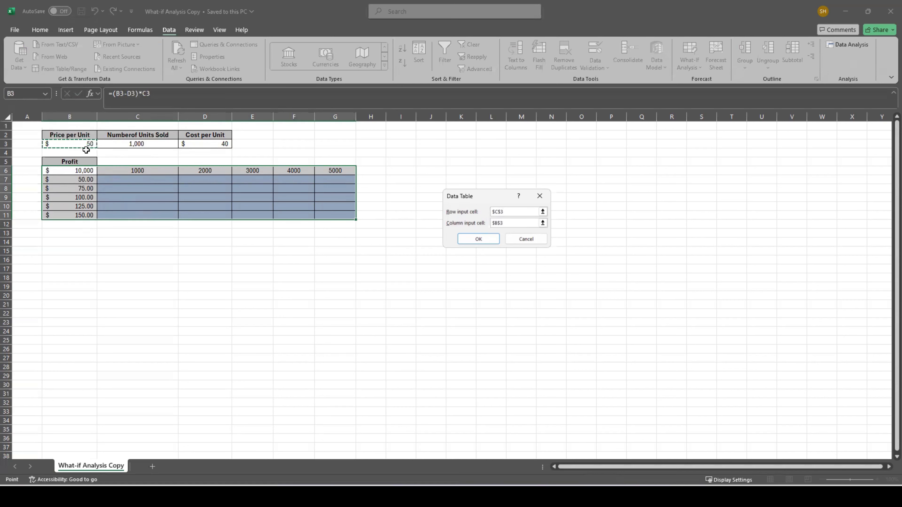
left_click(478, 239)
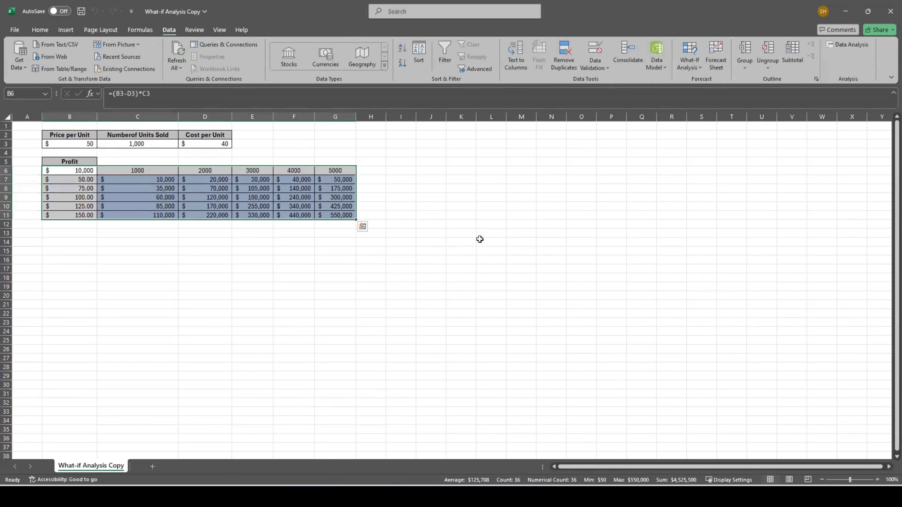
Examine the data table's array formula in C7, the profit formula in B6 and the calculated profits across the grid.
left_click(156, 181)
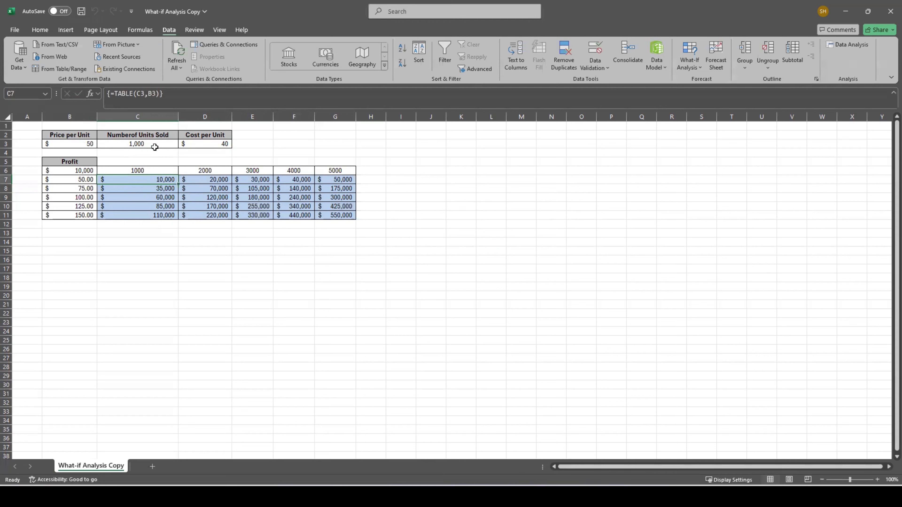
left_click(81, 171)
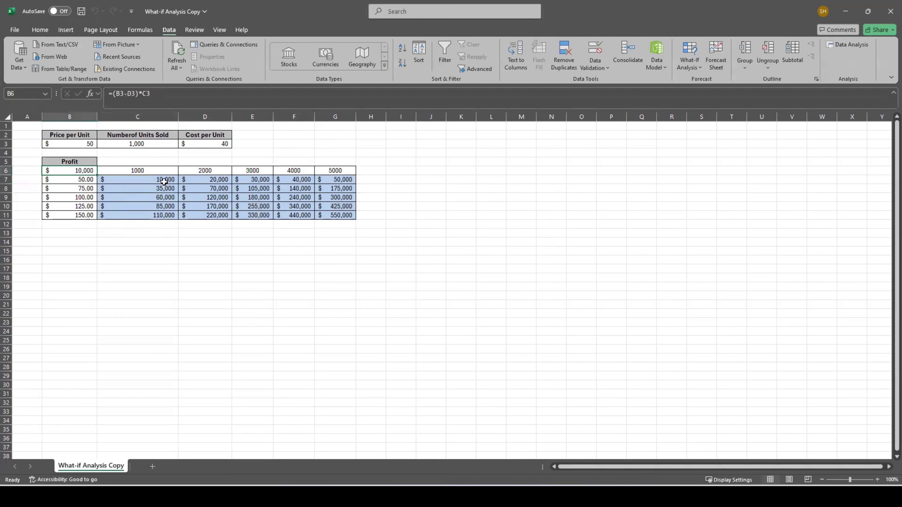
key("ctrl")
left_click(145, 170)
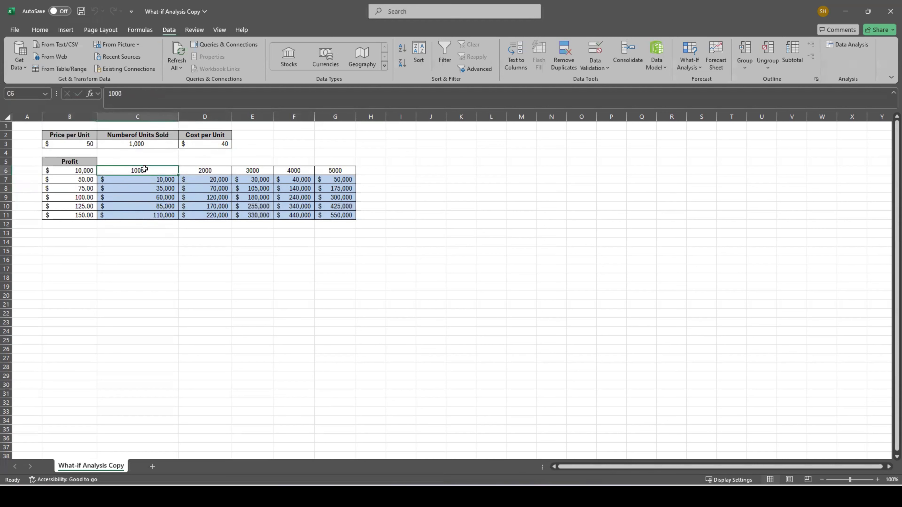
key("ctrl")
left_click(170, 181)
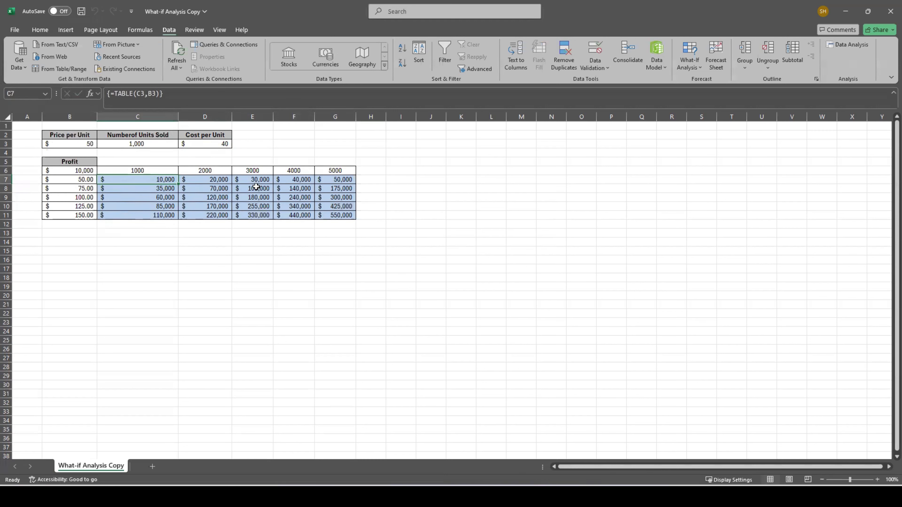
left_click_drag(258, 187, 353, 212)
left_click(335, 269)
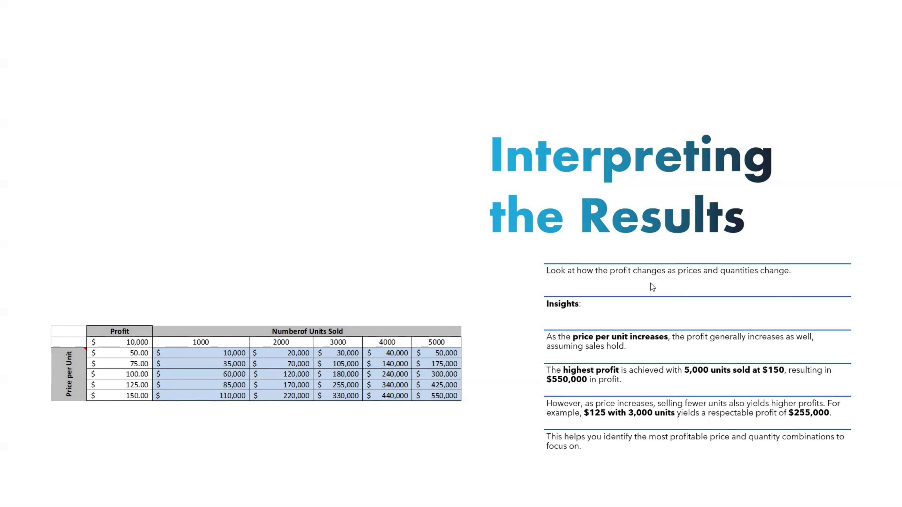
key("ctrl")
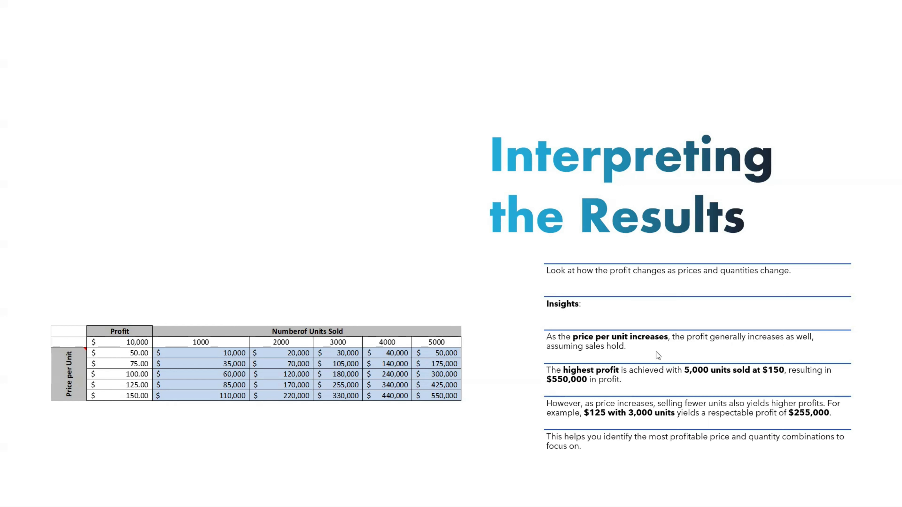